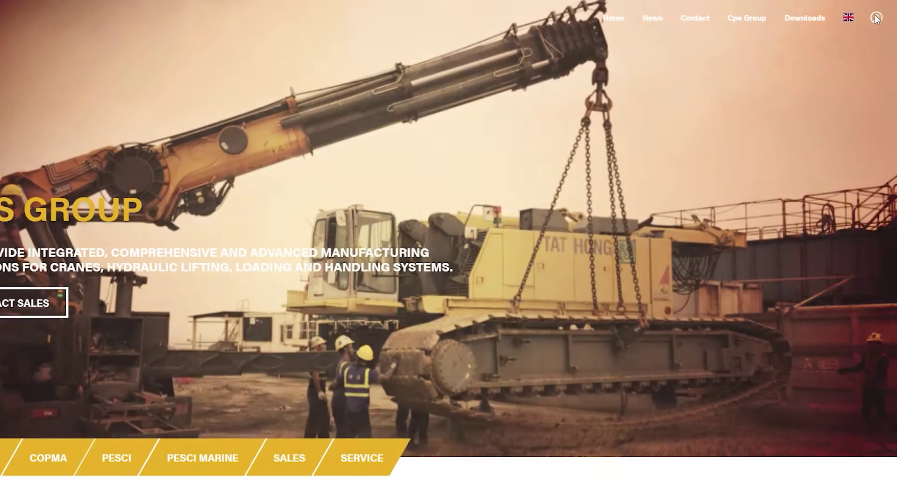
Step: Open the reserved area from the account page and review its form sections and My Communications
scroll(640, 153, "down", 9)
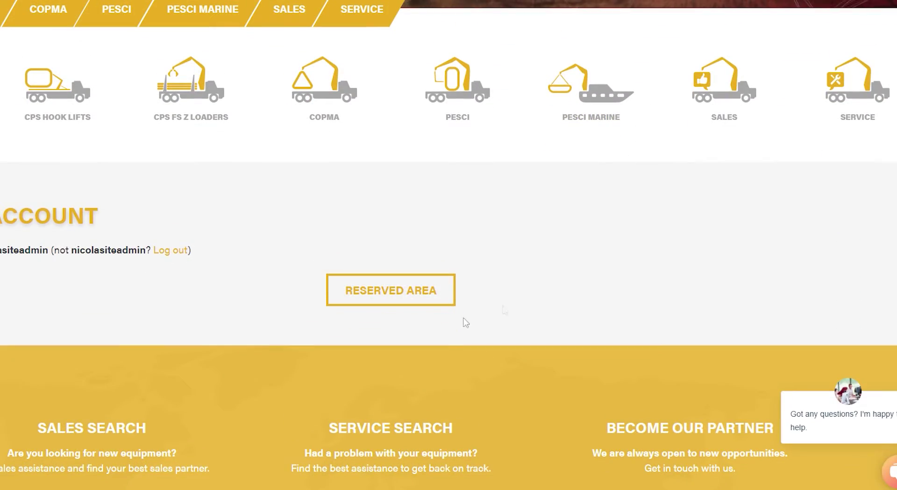
left_click(395, 281)
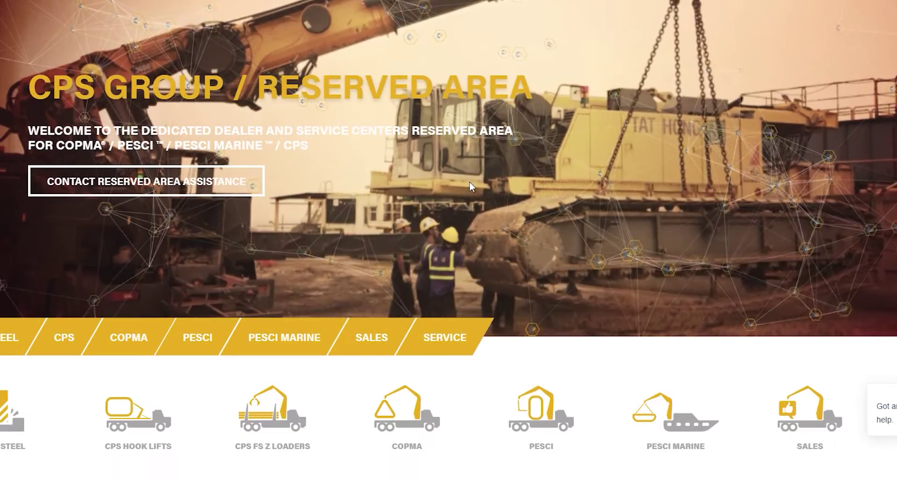
scroll(470, 186, "down", 4)
scroll(470, 186, "down", 5)
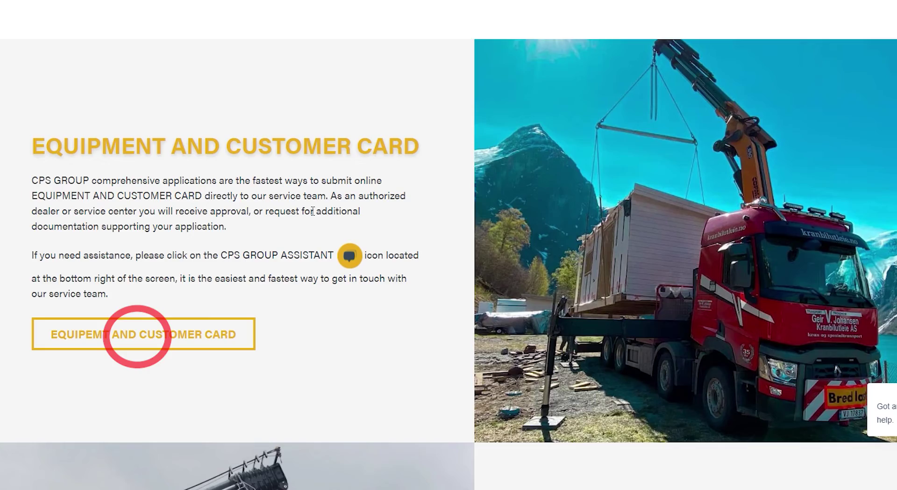
scroll(313, 211, "down", 9)
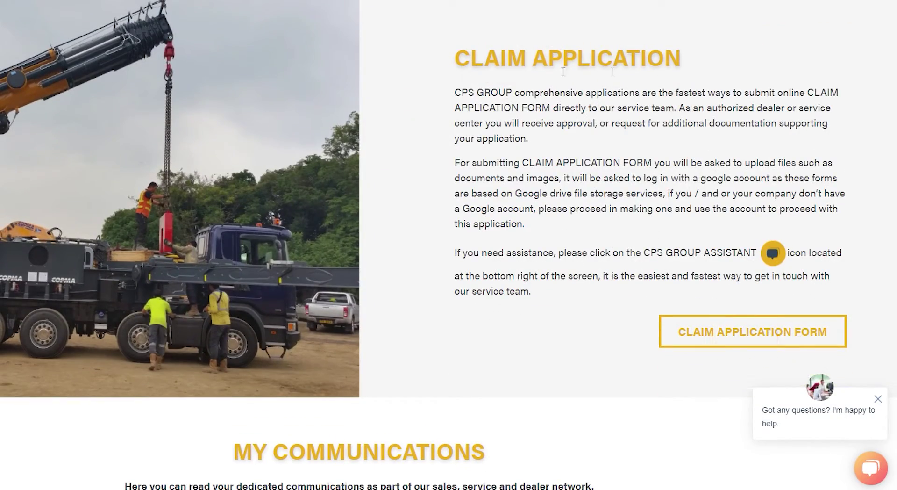
scroll(559, 116, "down", 7)
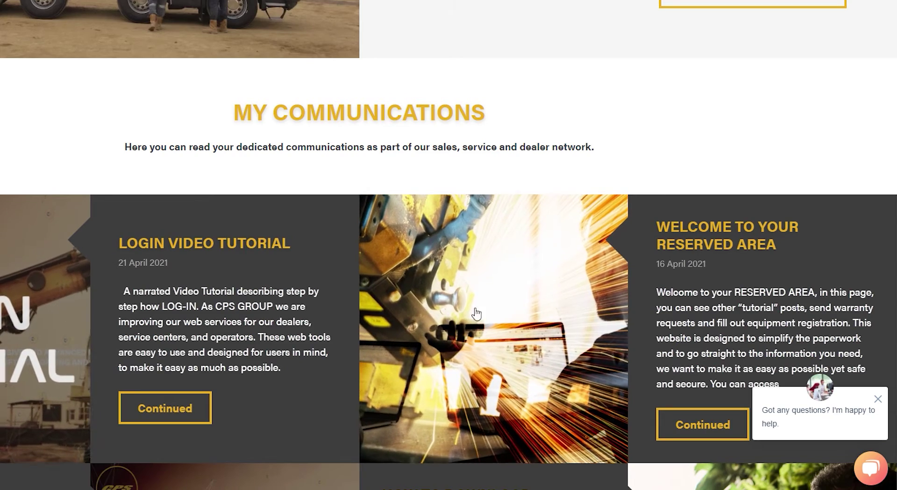
Step: Open the Equipment and Customer Card form from its section of the reserved area
scroll(374, 308, "up", 5)
scroll(375, 317, "up", 10)
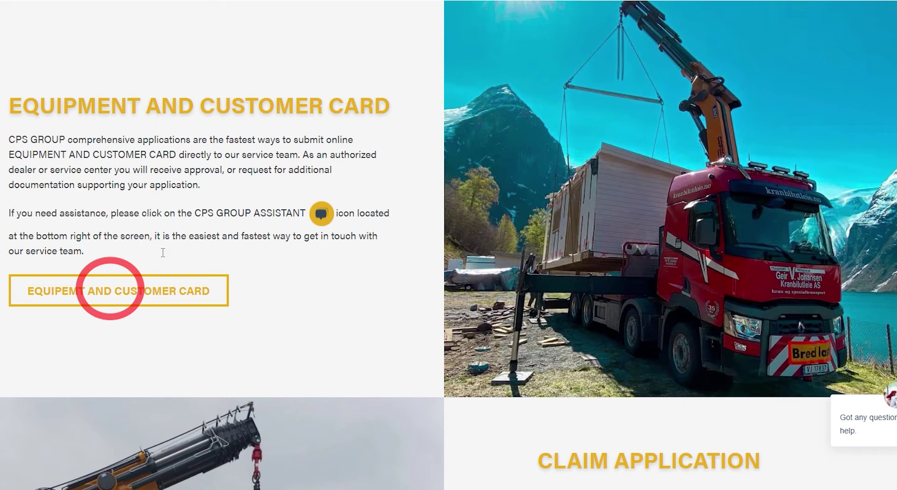
left_click(132, 279)
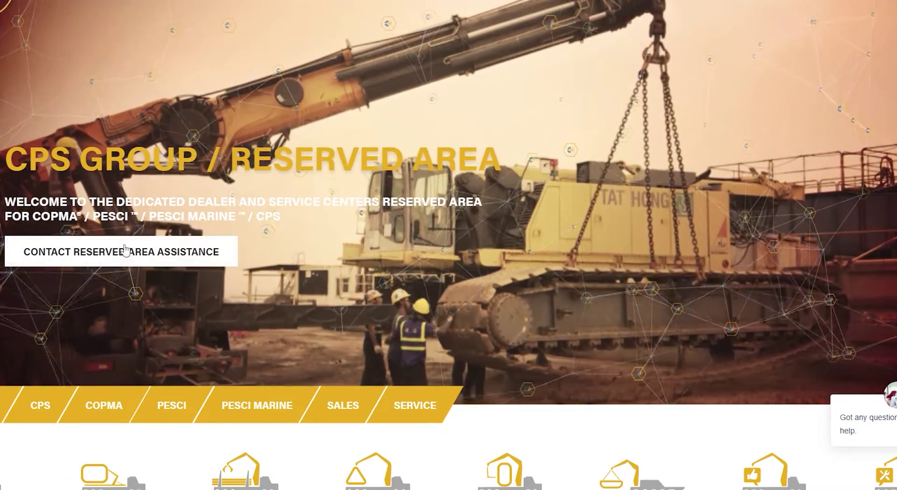
Step: Examine the start of the Equipment and Customer Card form and highlight the signed-in account's e-mail address
scroll(140, 260, "down", 4)
scroll(140, 261, "down", 5)
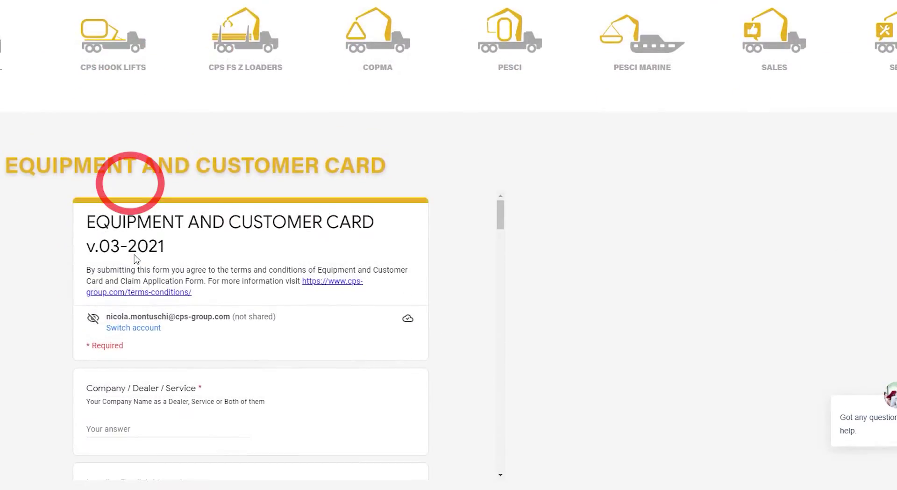
scroll(568, 214, "down", 3)
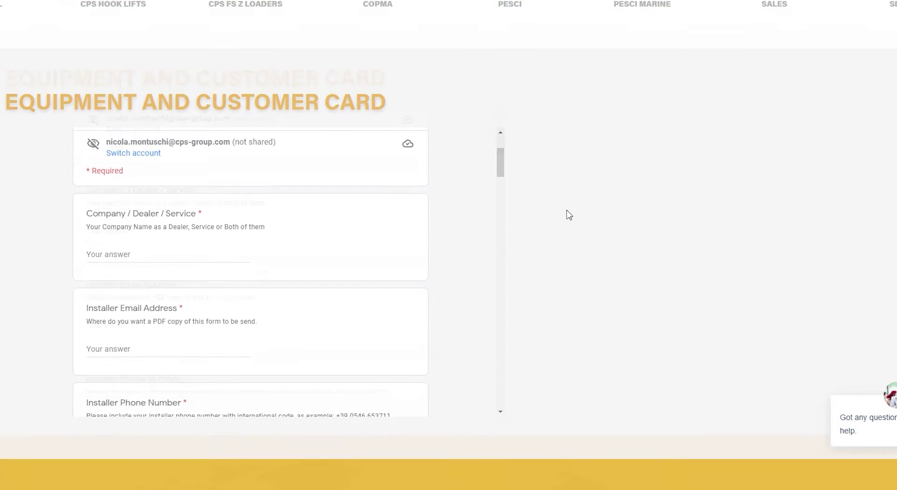
scroll(443, 206, "up", 1)
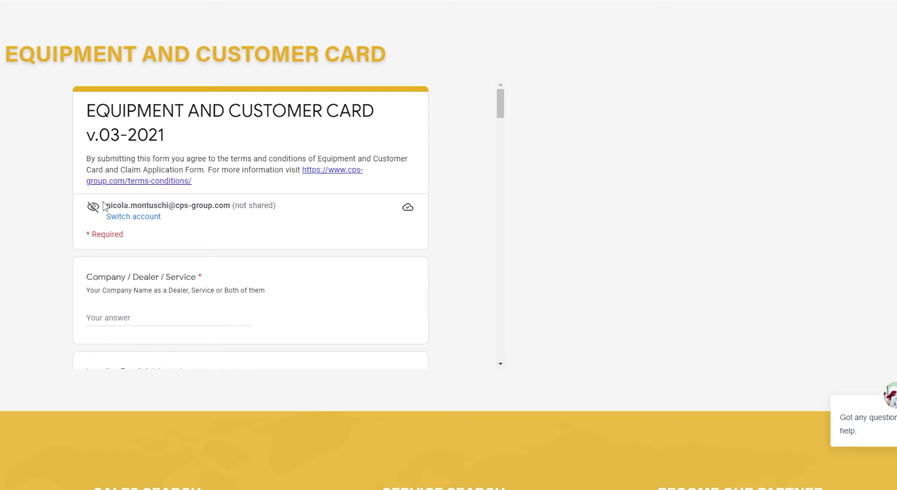
left_click_drag(104, 206, 241, 214)
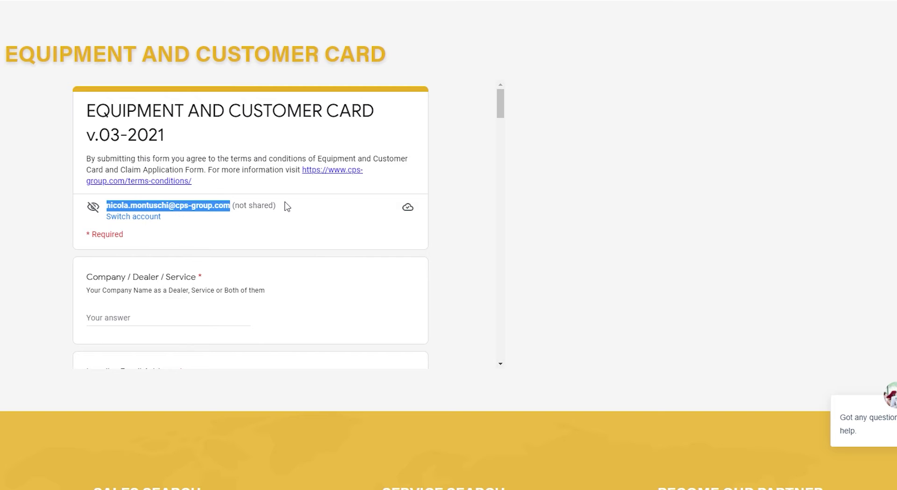
Step: Review the company, installer and commissioning date fields and the customer questions in Section 1
scroll(286, 205, "down", 4)
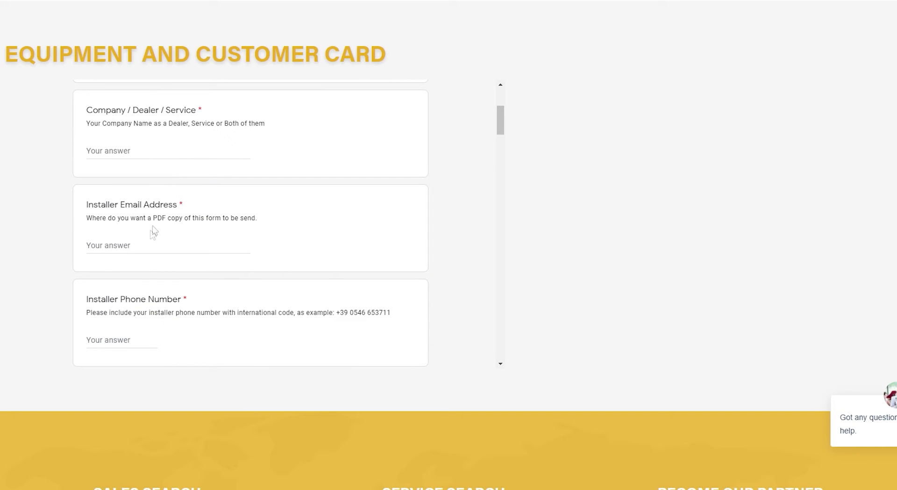
scroll(149, 245, "down", 1)
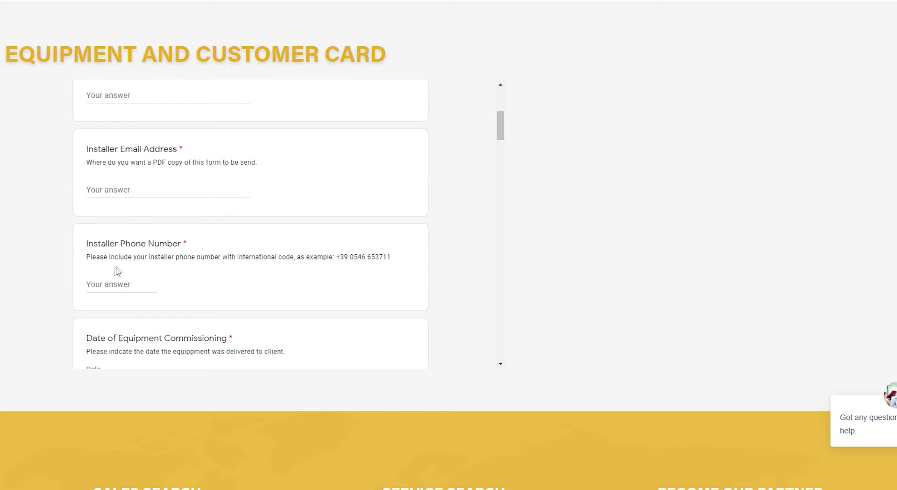
scroll(123, 285, "down", 2)
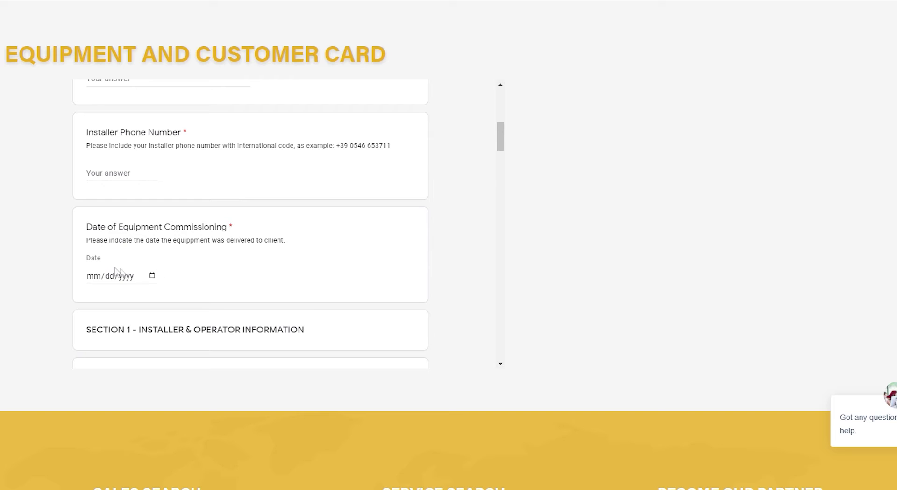
scroll(152, 271, "down", 4)
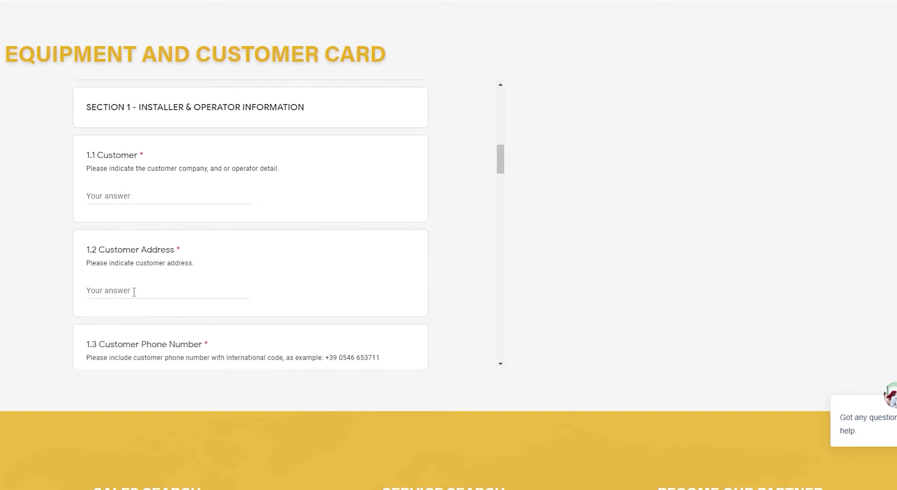
scroll(134, 291, "down", 1)
scroll(140, 262, "down", 1)
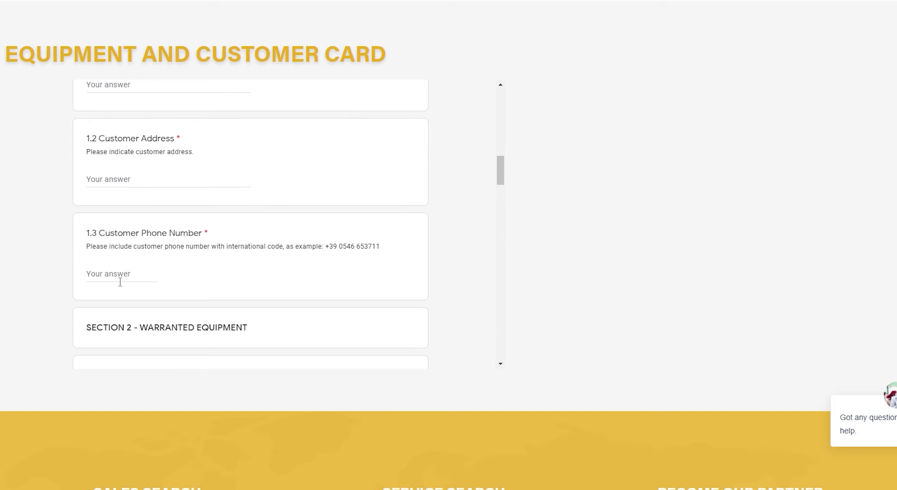
Step: Review the Section 2 questions on equipment brand, type, model, serial number and installation
scroll(175, 280, "down", 5)
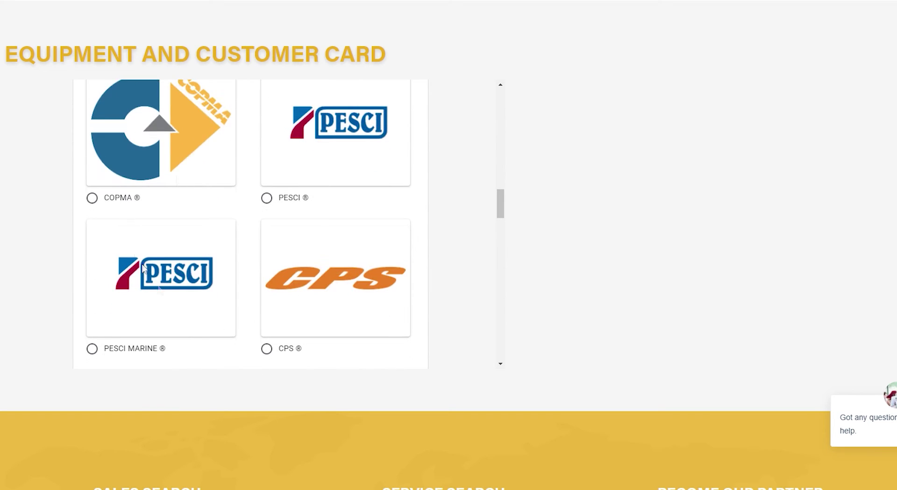
scroll(240, 236, "down", 3)
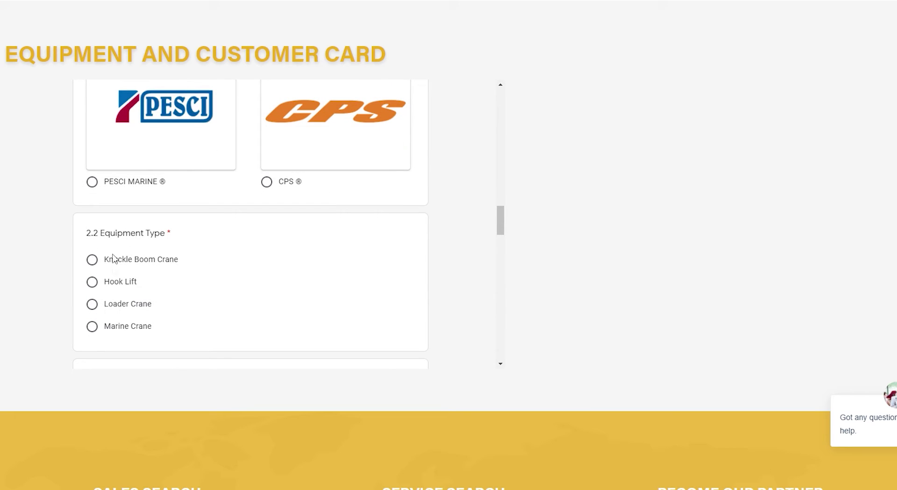
scroll(161, 239, "down", 3)
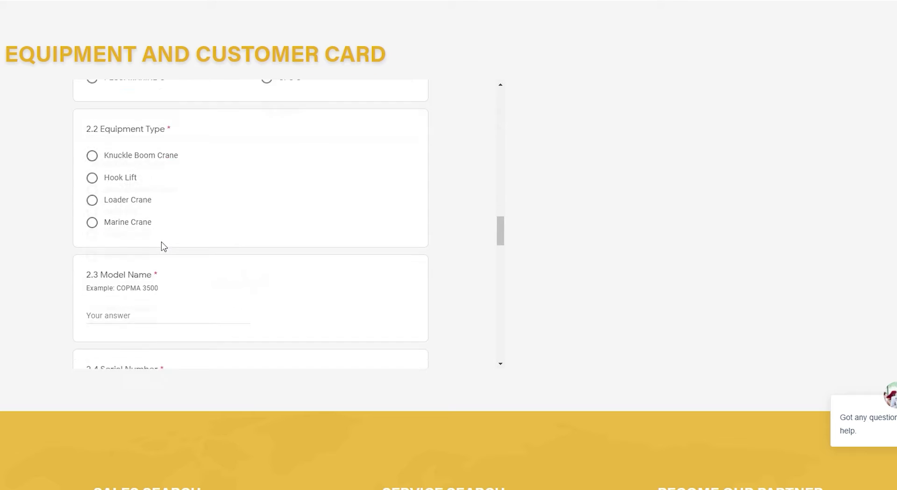
scroll(181, 251, "down", 4)
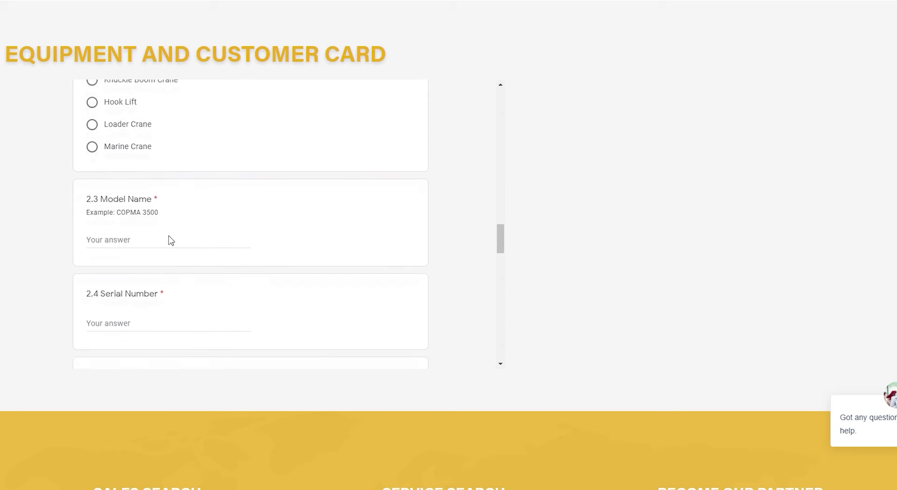
scroll(196, 221, "down", 6)
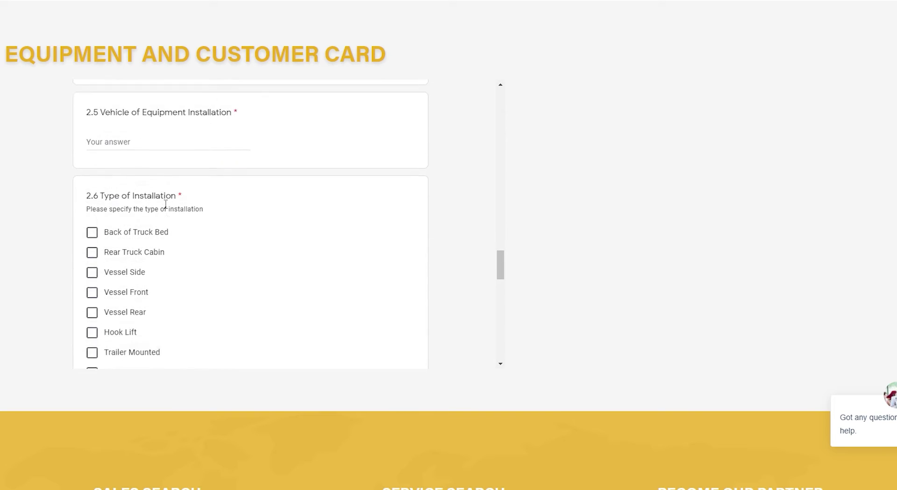
Step: Review the remaining form questions, from Extra Functions and Top Controls through training to the registration date
scroll(142, 221, "down", 1)
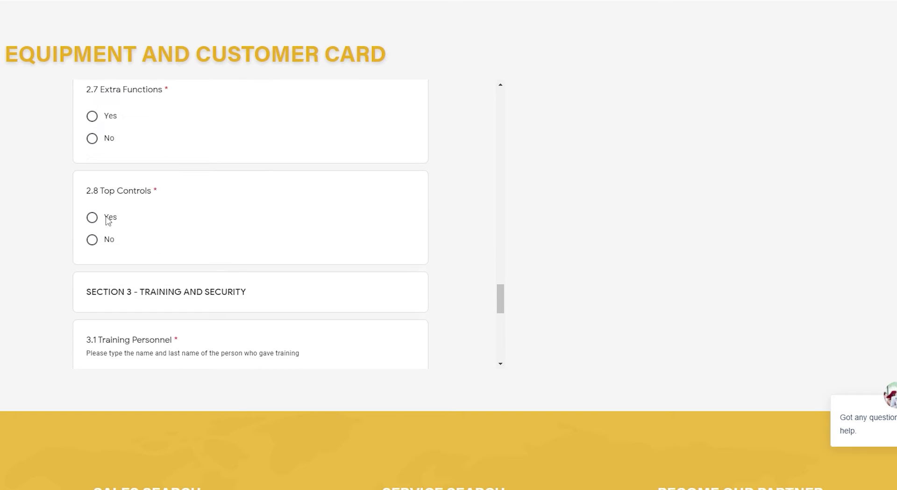
scroll(197, 227, "down", 4)
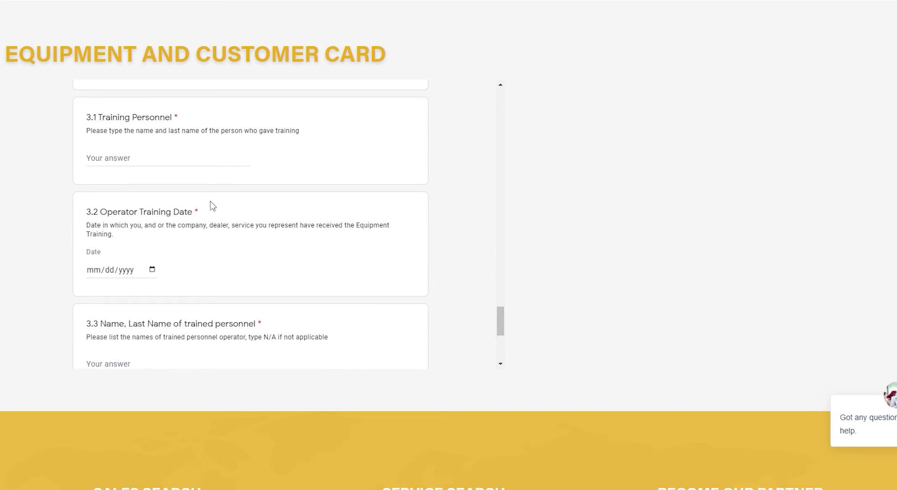
scroll(161, 236, "down", 4)
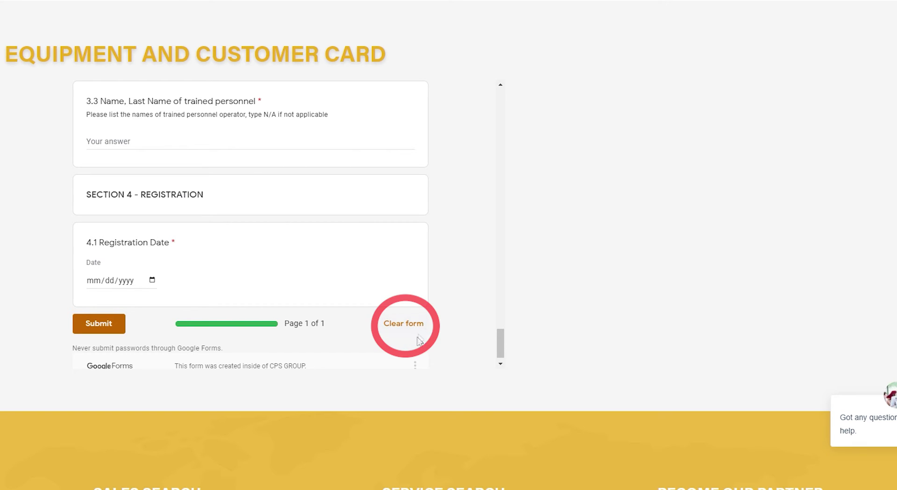
Step: Leave the form, go back to the account page and reopen the reserved area from there
scroll(249, 201, "up", 3)
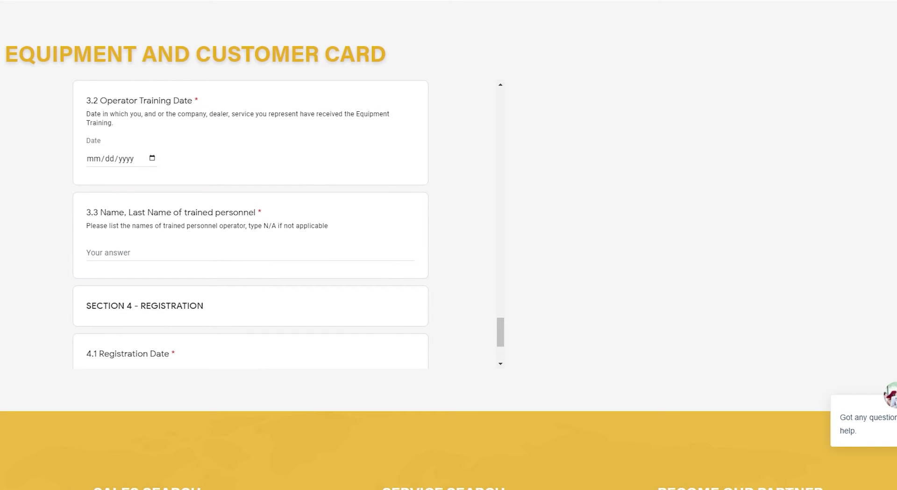
scroll(358, 97, "up", 10)
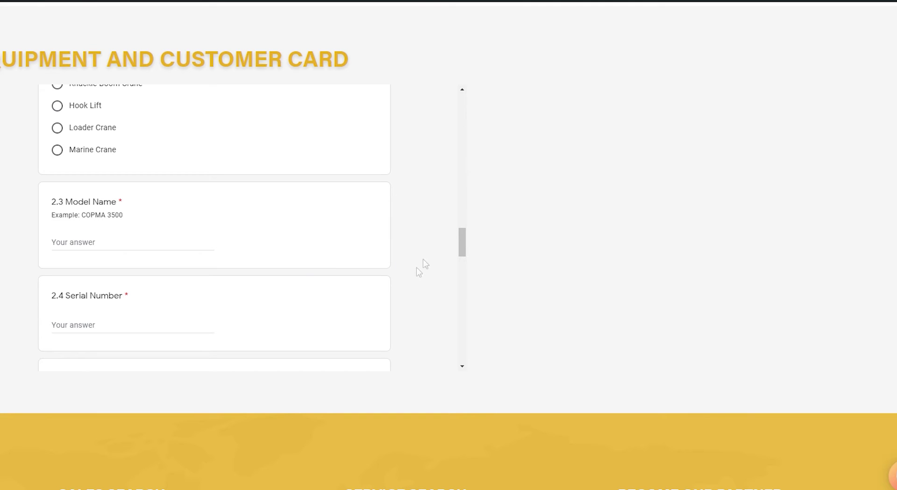
scroll(352, 300, "up", 4)
scroll(499, 280, "up", 2)
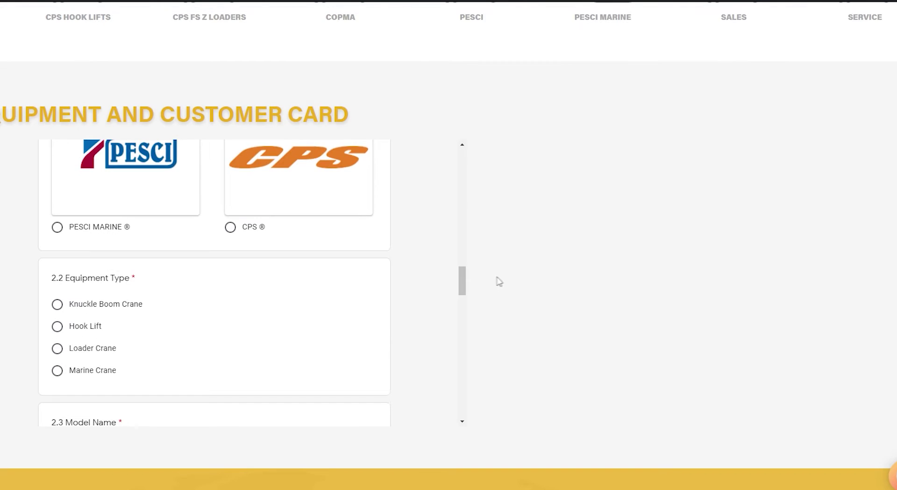
scroll(500, 280, "up", 3)
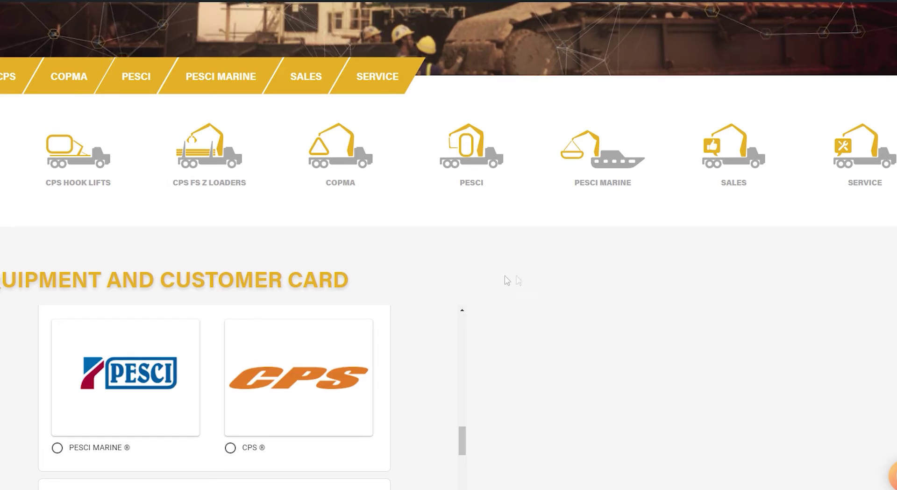
scroll(414, 288, "up", 5)
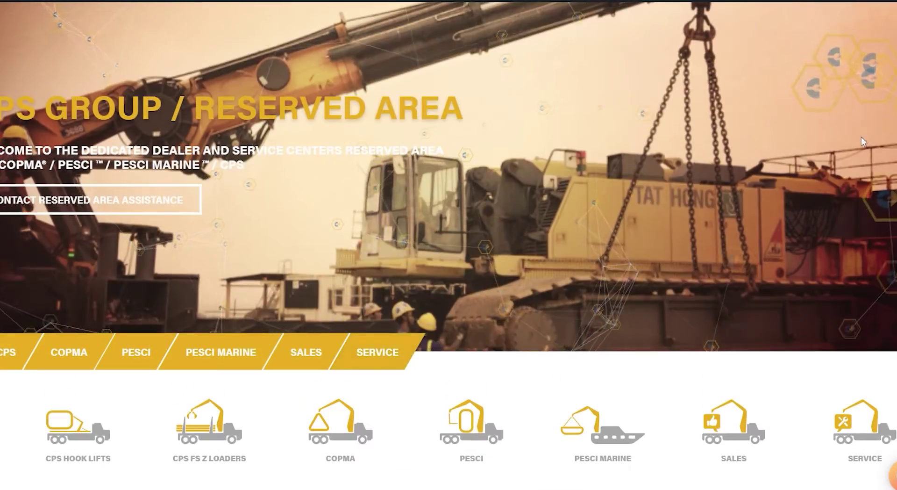
scroll(864, 142, "up", 2)
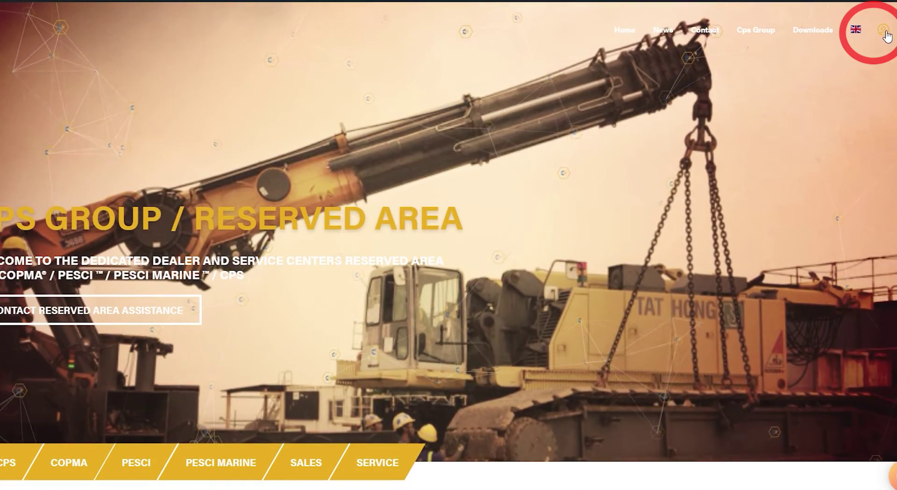
scroll(776, 122, "down", 7)
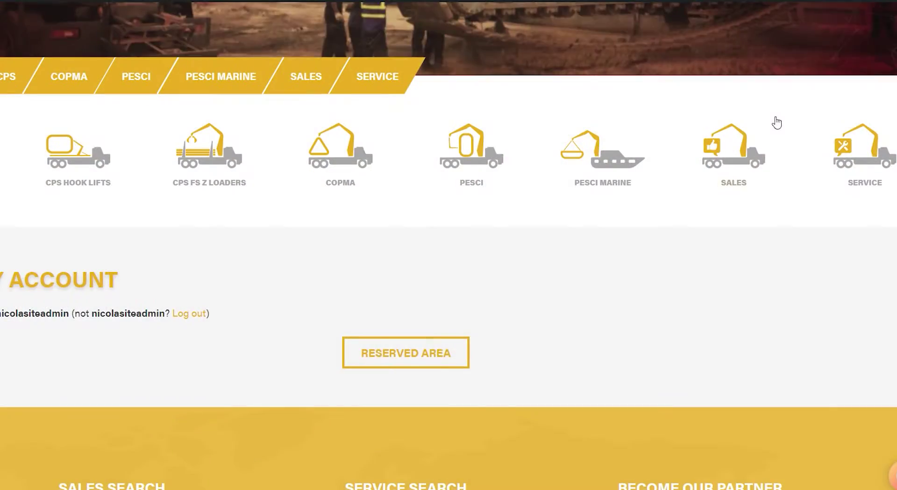
left_click(410, 354)
Step: Open the Claim Application Form from the Claim Application section of the reserved area
scroll(433, 300, "down", 3)
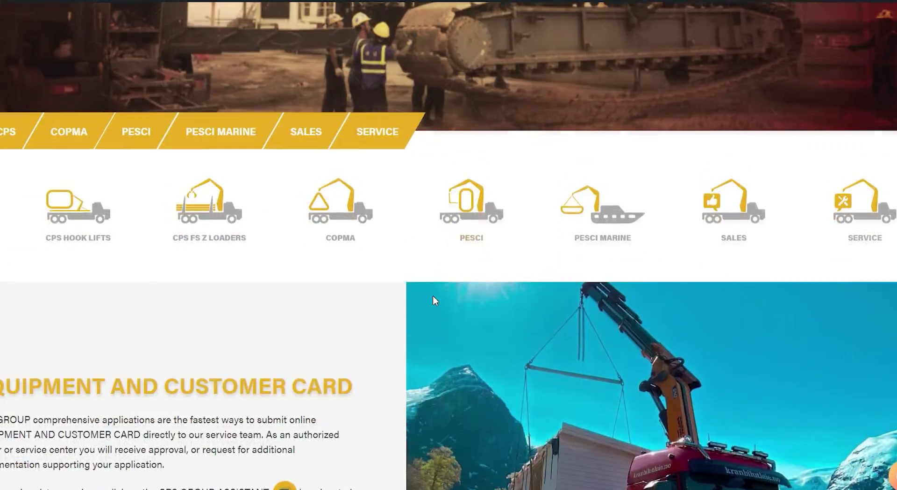
scroll(433, 300, "down", 10)
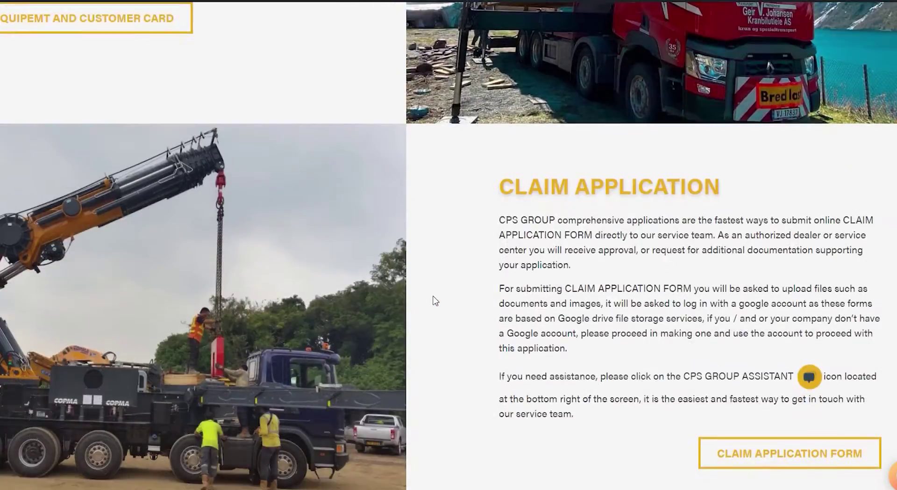
scroll(434, 300, "down", 1)
left_click(777, 393)
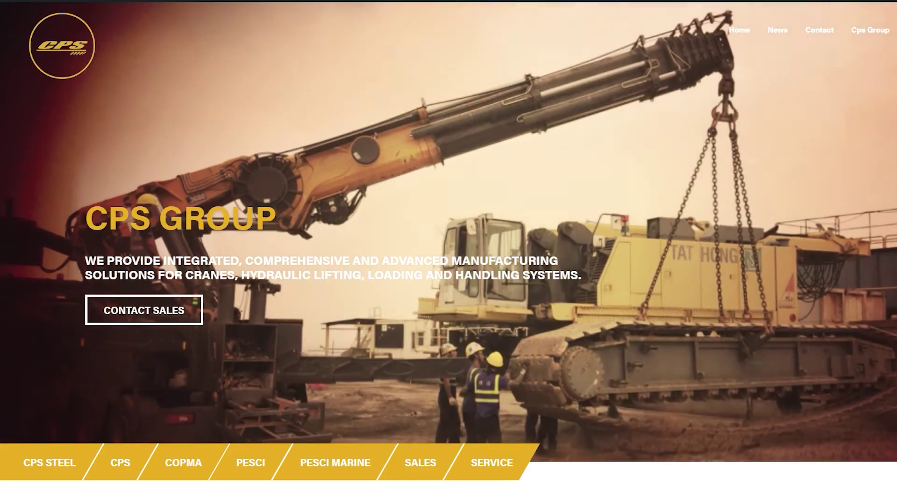
scroll(829, 219, "down", 5)
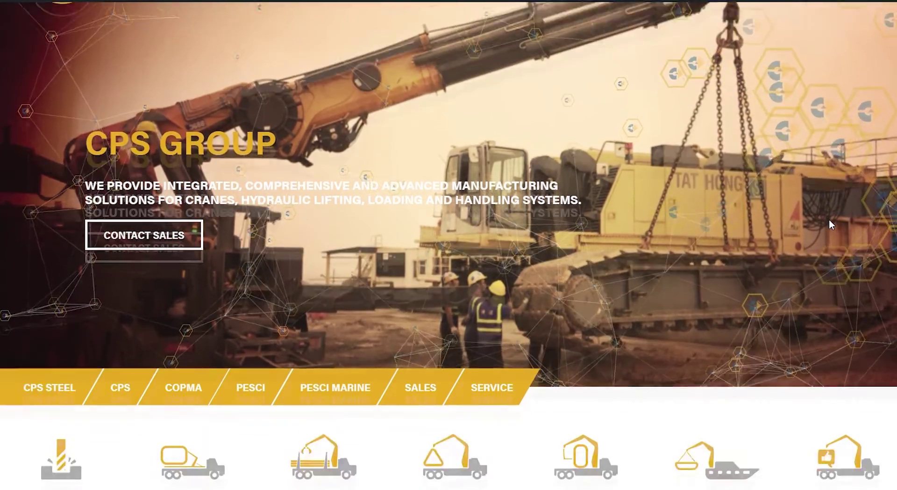
Step: Open the full Claim Application Form using the alternative link offered in case the embedded form does not load
scroll(830, 221, "down", 5)
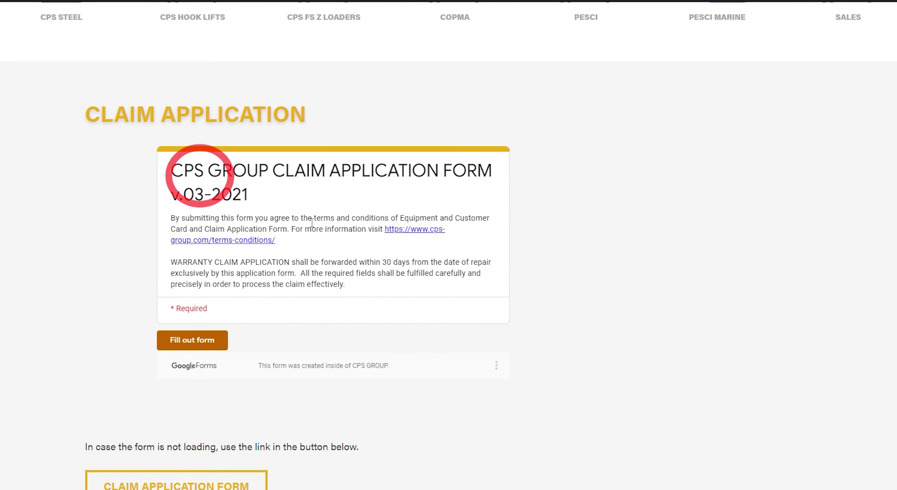
scroll(314, 222, "down", 2)
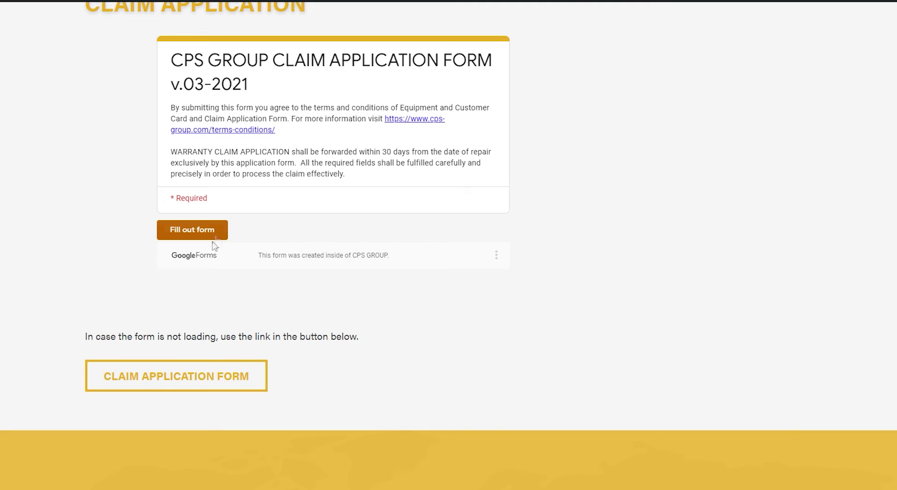
left_click(214, 385)
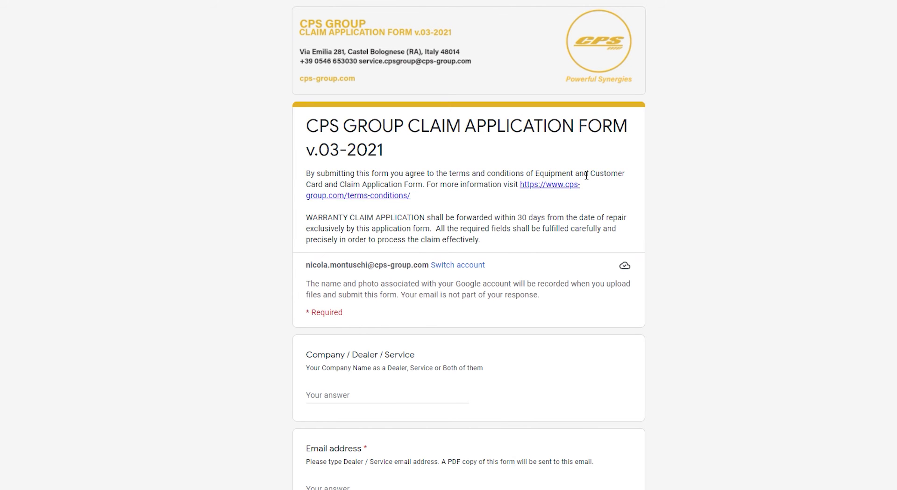
Step: Review the form's introduction, signed-in account, company, email and signing date fields, and the Section 1 equipment owner questions
scroll(586, 175, "down", 2)
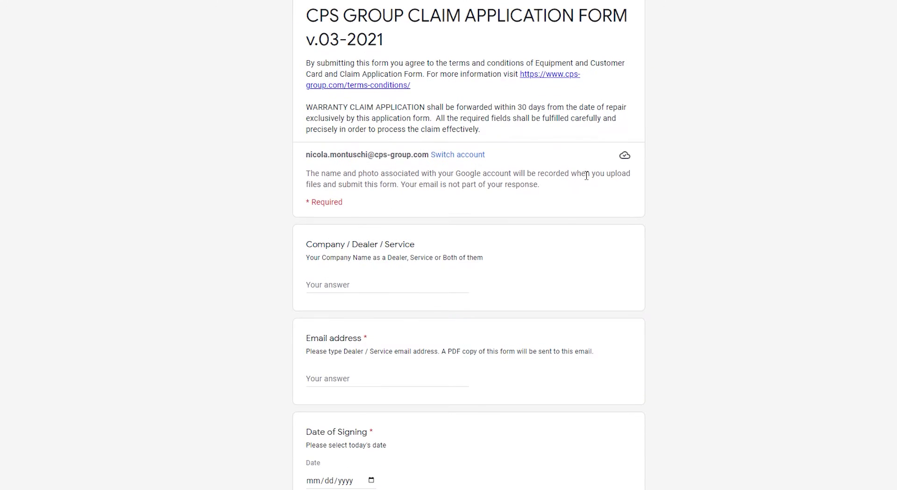
scroll(522, 177, "down", 1)
left_click(353, 102)
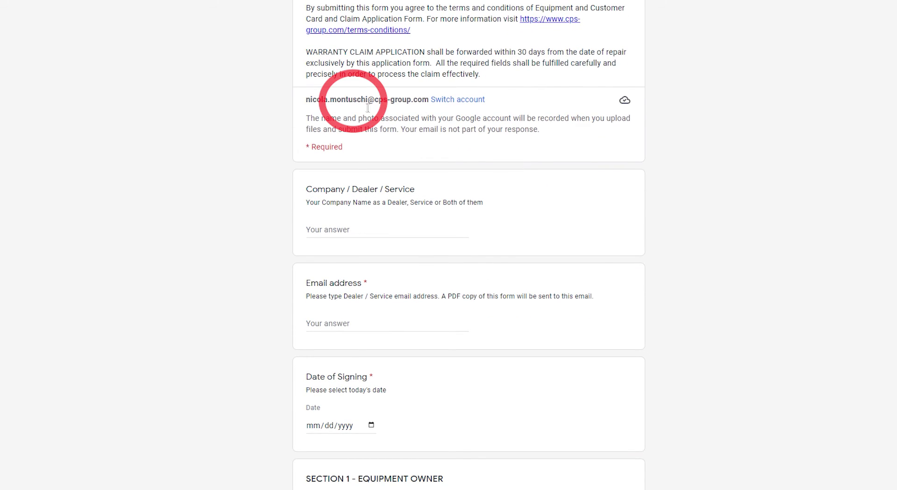
scroll(368, 108, "down", 5)
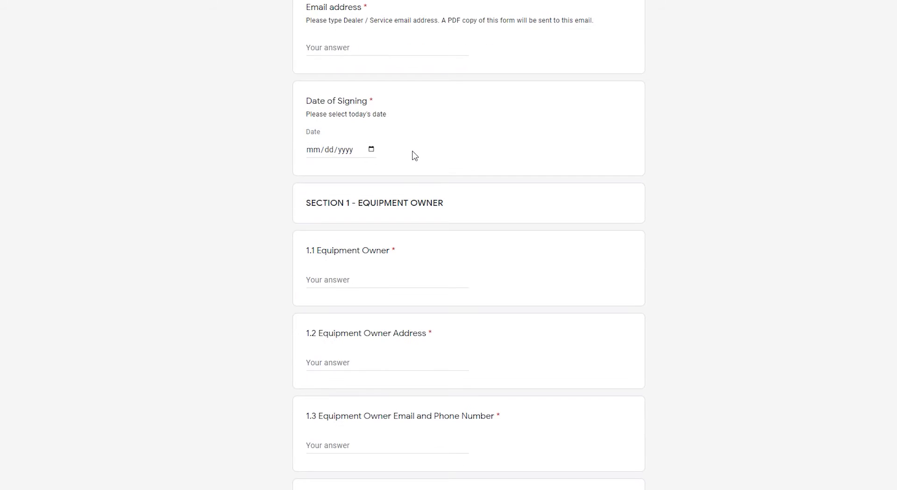
scroll(415, 156, "down", 6)
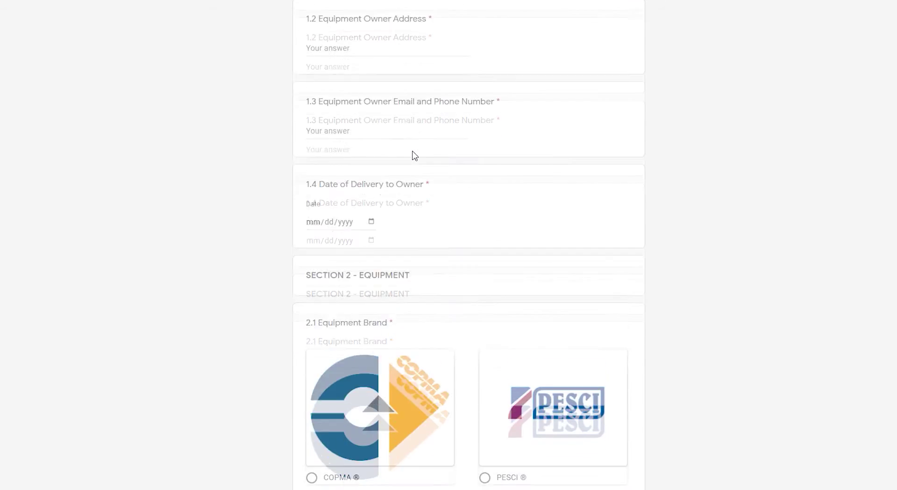
Step: Review the Section 2 equipment questions and the Section 3 questions on repair date, company, contact details and location
scroll(414, 155, "down", 7)
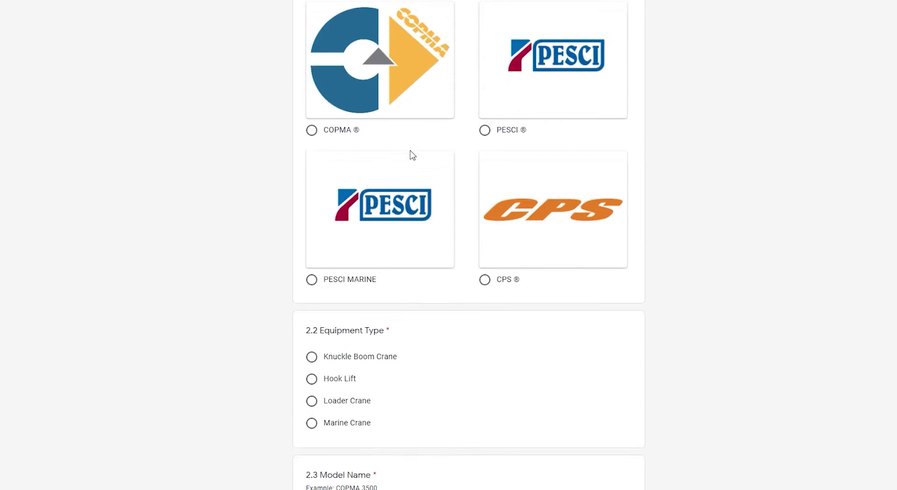
scroll(412, 156, "down", 8)
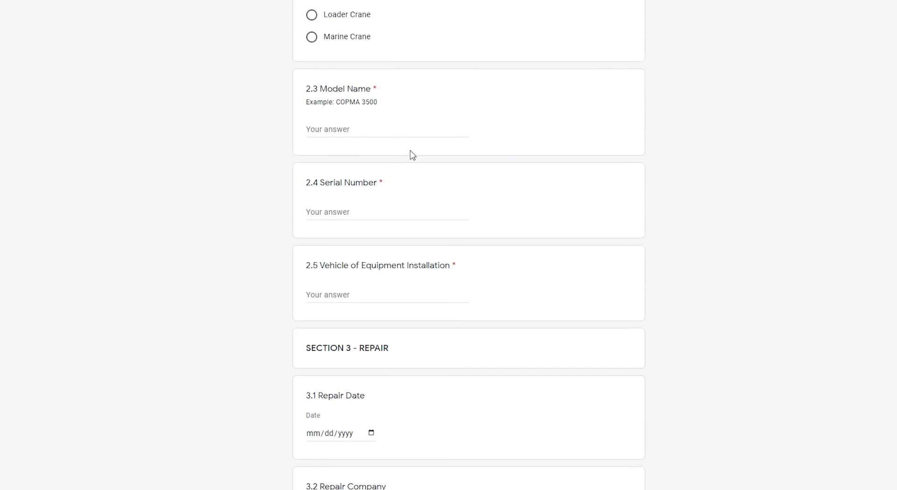
scroll(413, 155, "down", 6)
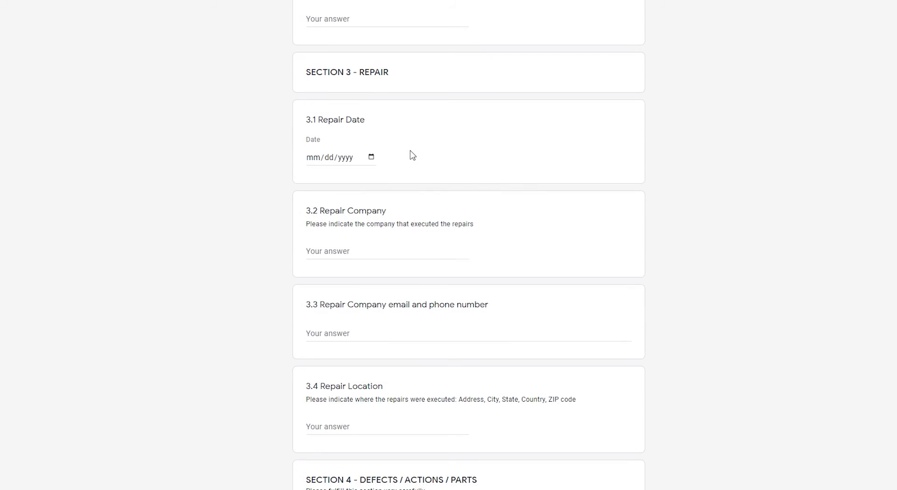
scroll(412, 156, "down", 5)
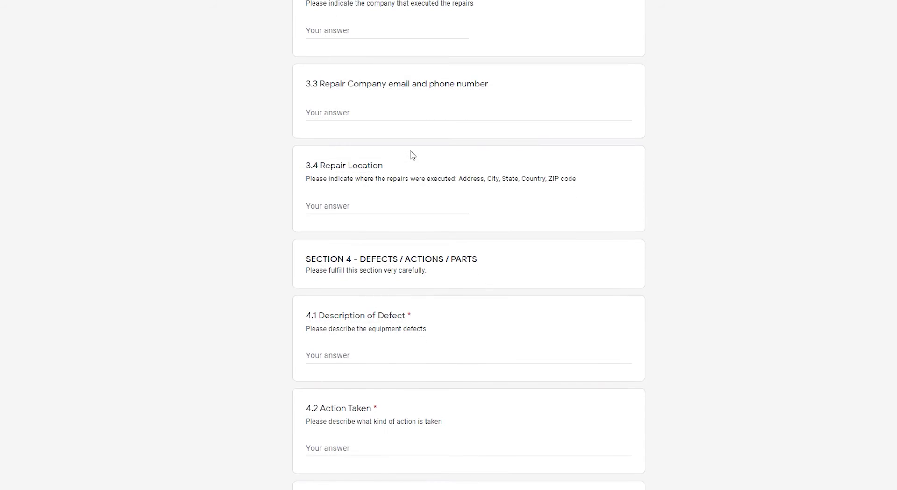
Step: Review Section 4 on defects, actions and parts, Section 5 on recurrent inspections, and the Section 6 claim documentation uploads
scroll(413, 155, "down", 8)
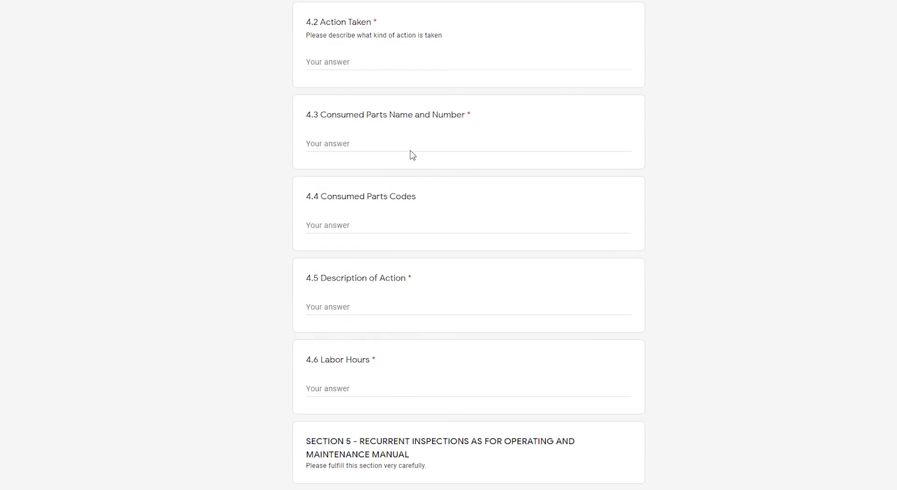
scroll(413, 156, "down", 7)
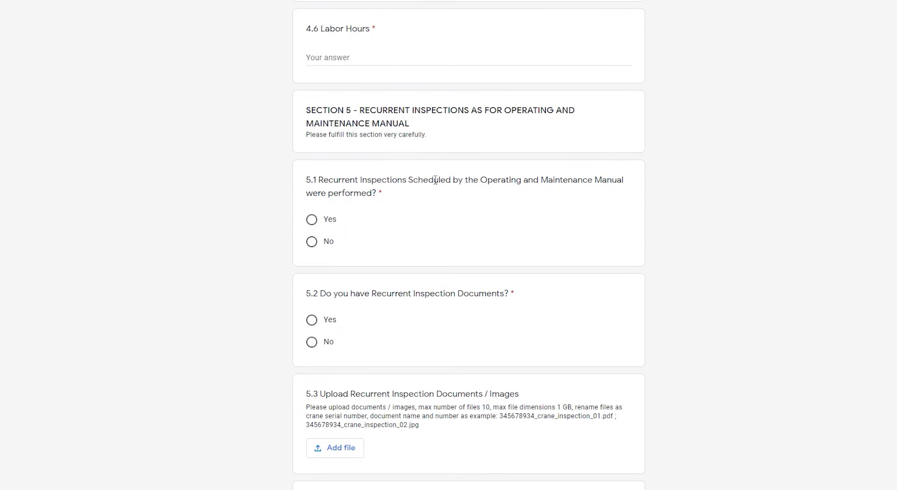
scroll(435, 180, "down", 5)
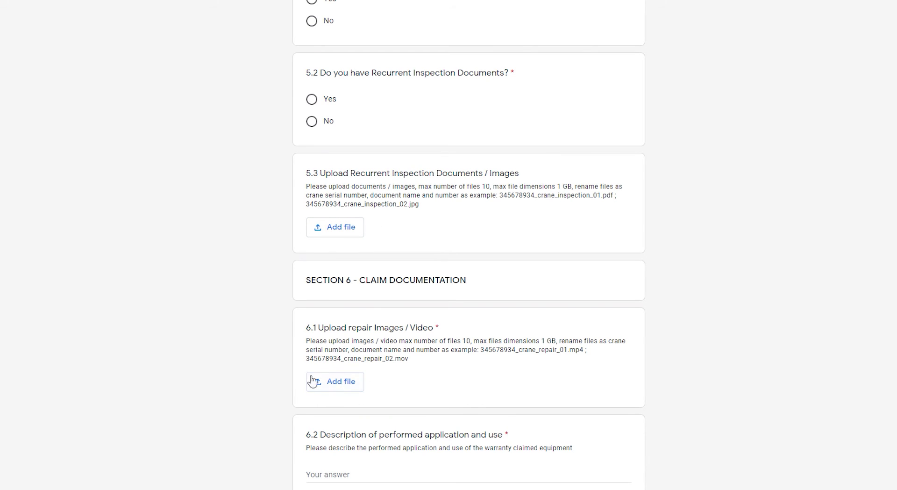
scroll(360, 378, "down", 4)
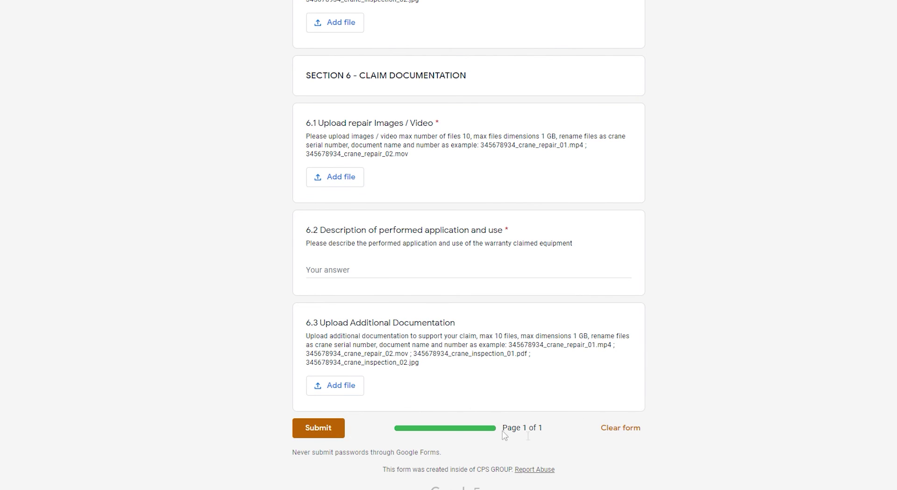
Step: Look back through the Claim Application Form from the submission area to its introduction
scroll(578, 315, "up", 10)
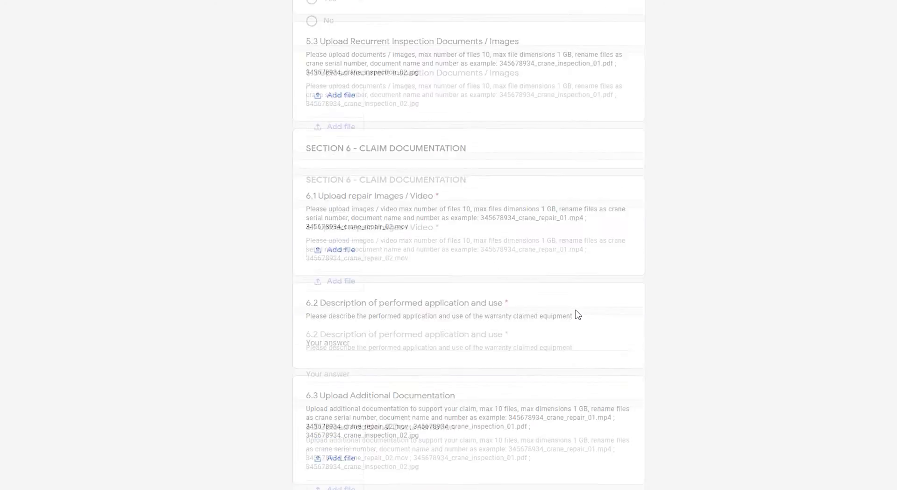
scroll(578, 316, "up", 10)
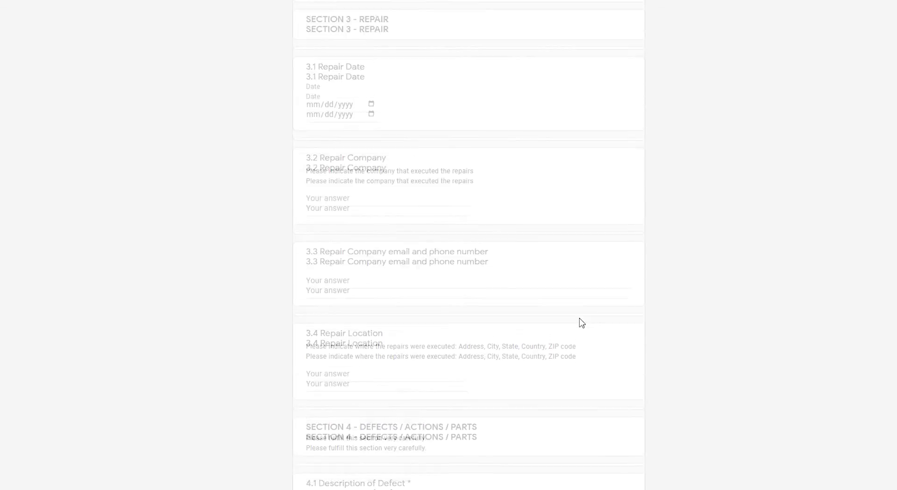
scroll(582, 322, "up", 10)
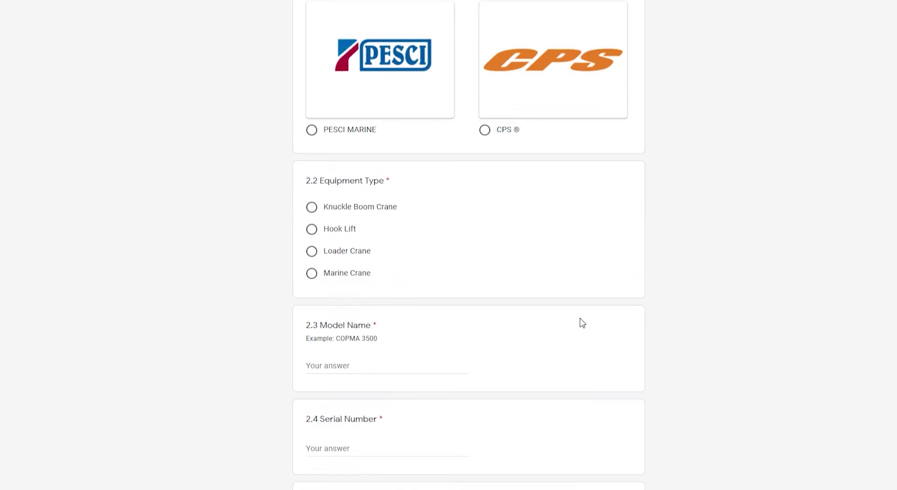
scroll(582, 322, "up", 15)
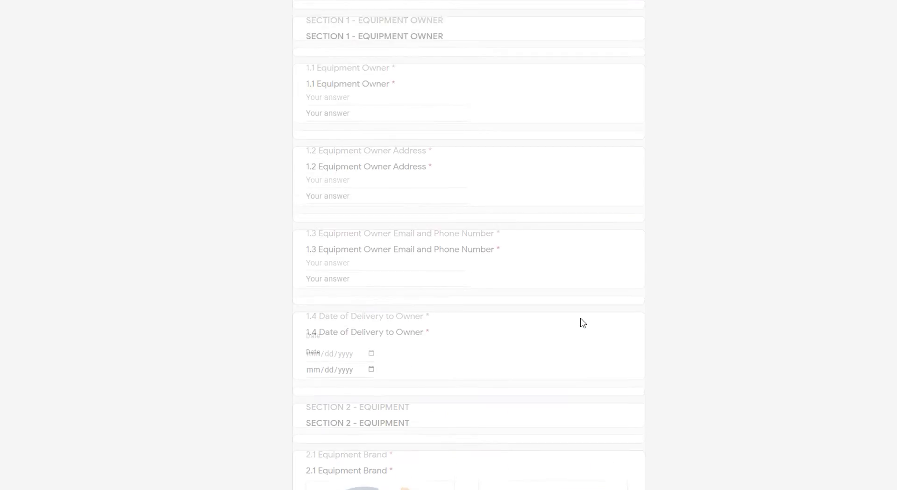
scroll(583, 322, "up", 10)
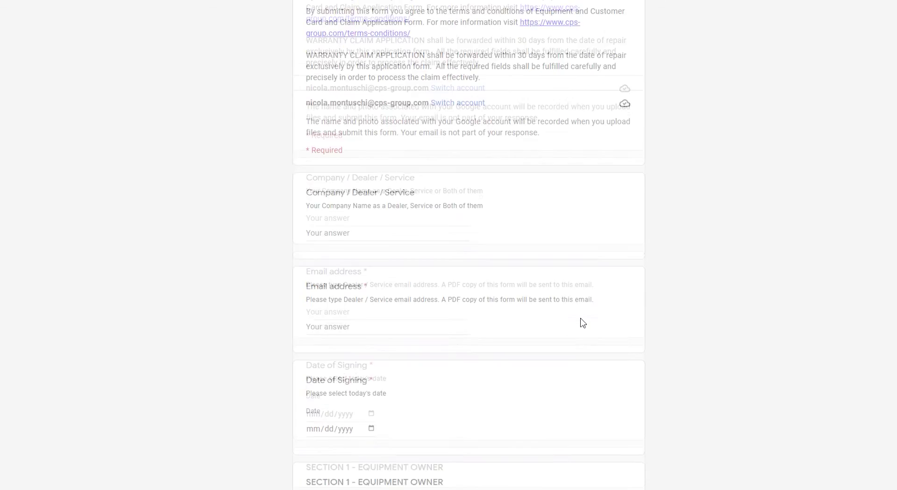